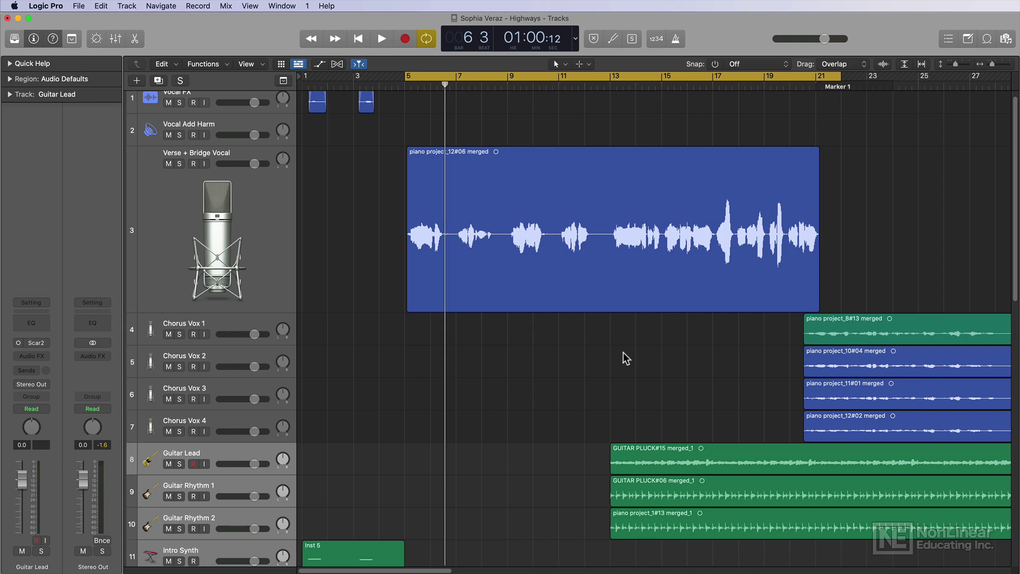
Show the mixer and pull all track faders down together to -6.2 dB
key("x")
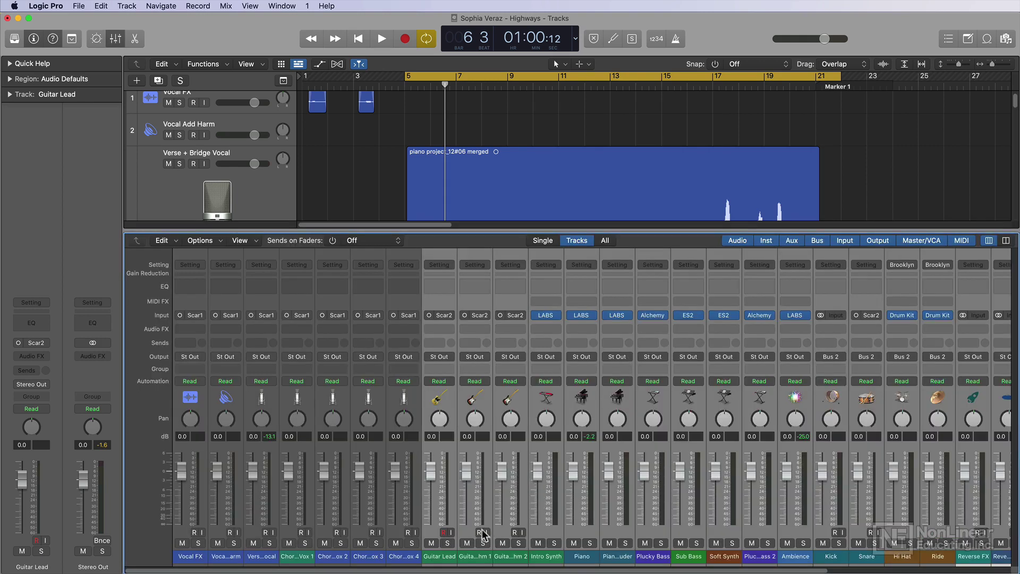
scroll(476, 526, "left", 1)
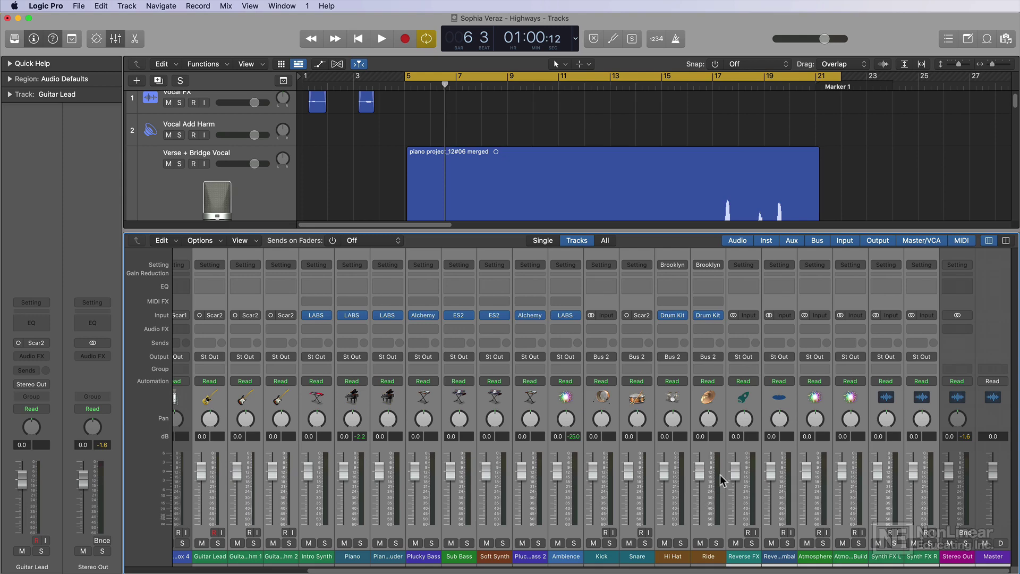
left_click_drag(736, 472, 735, 487)
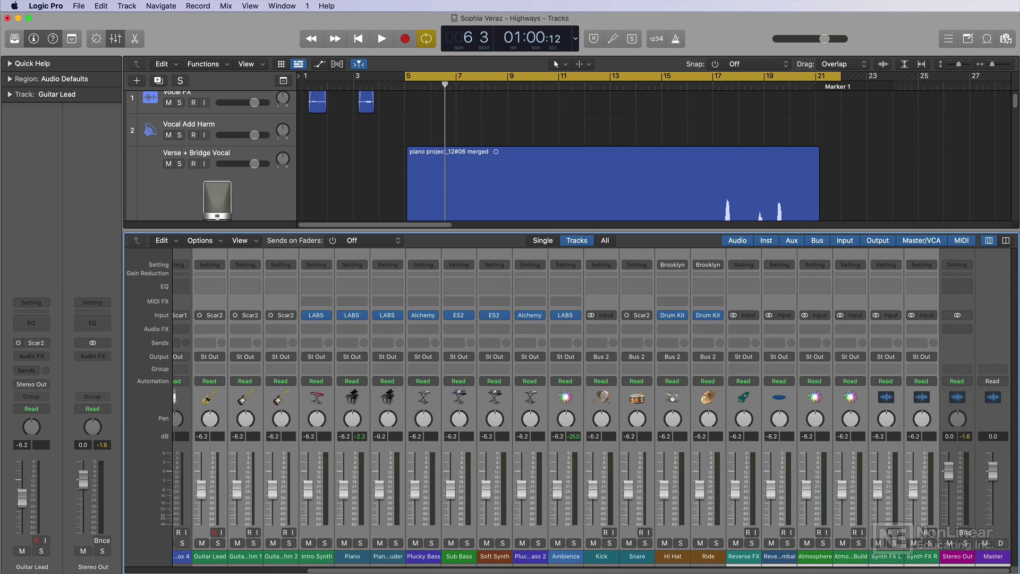
Lower the Plucky Bass 2 fader further to -16.2 dB
left_click(529, 556)
left_click_drag(522, 488, 523, 507)
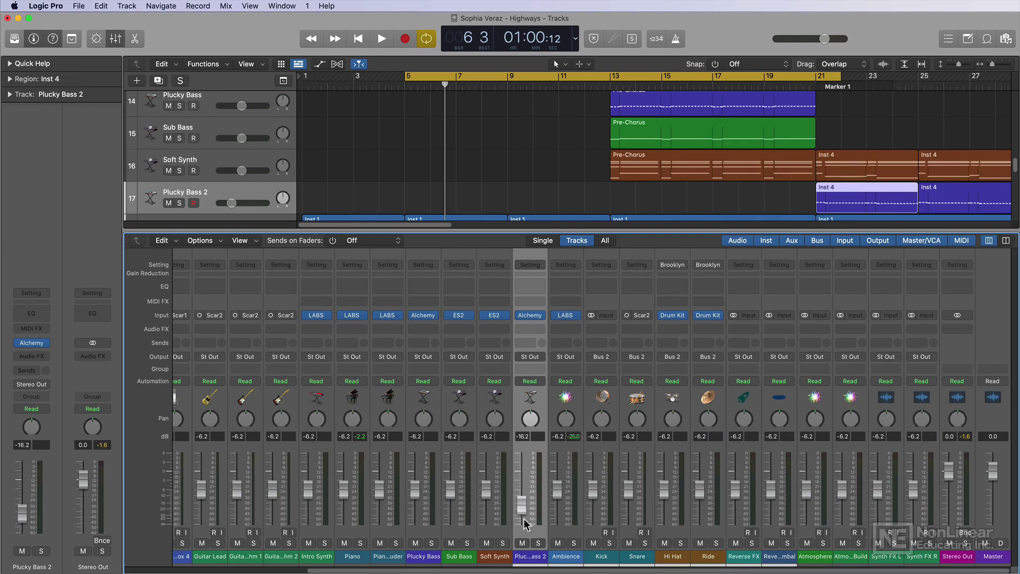
scroll(524, 518, "left", 5)
Hide the mixer and insert EQ > Vintage EQ Collection > Vintage Console EQ > Mono on Verse + Bridge Vocal
key("x")
scroll(534, 166, "up", 10)
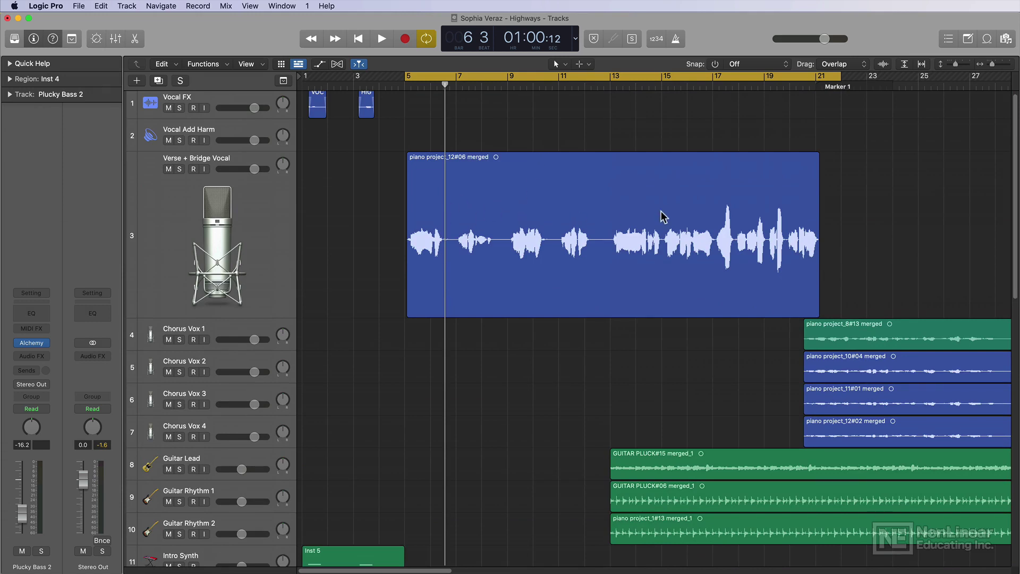
left_click(258, 226)
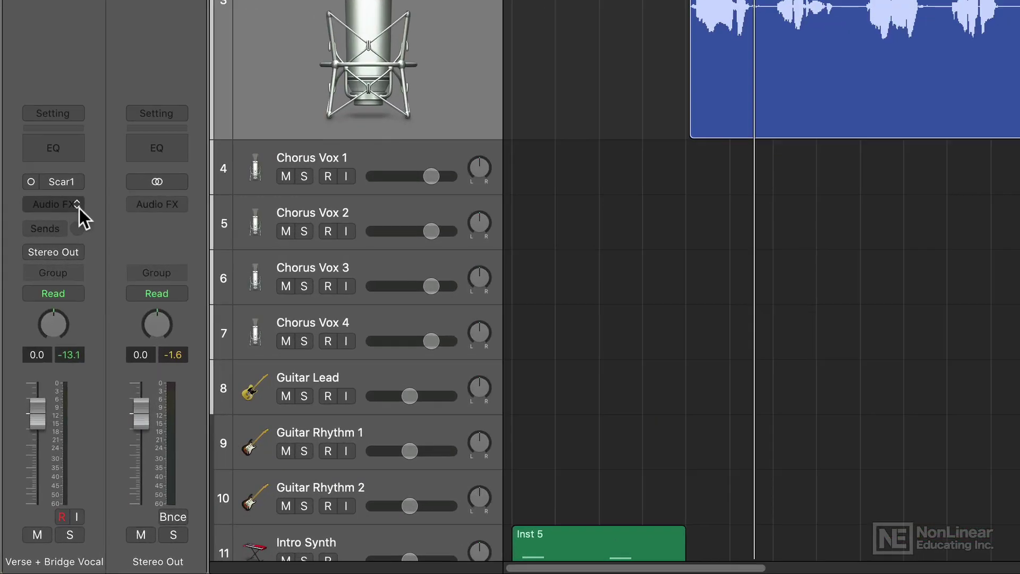
left_click(47, 357)
mouse_move(67, 396)
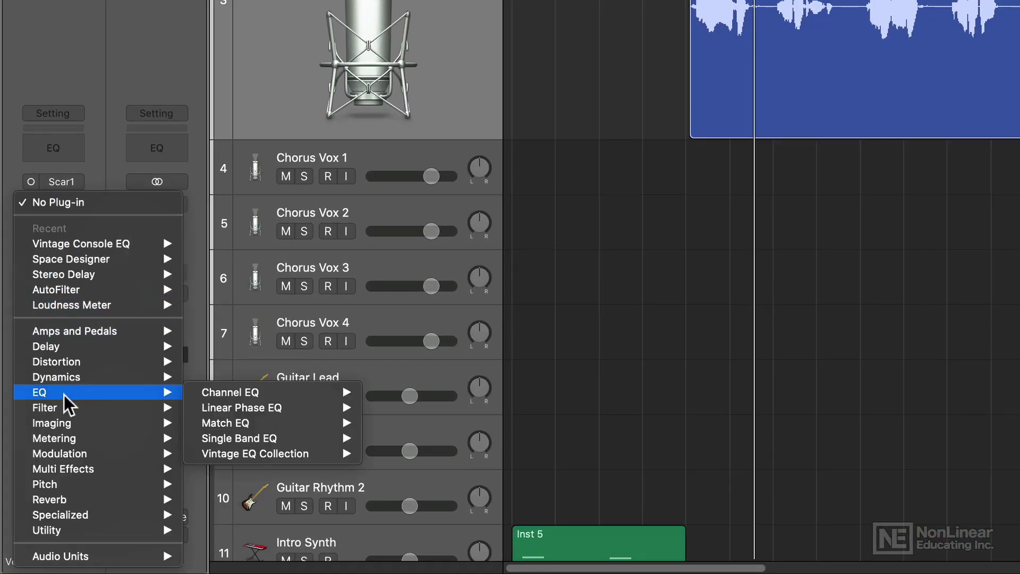
mouse_move(268, 458)
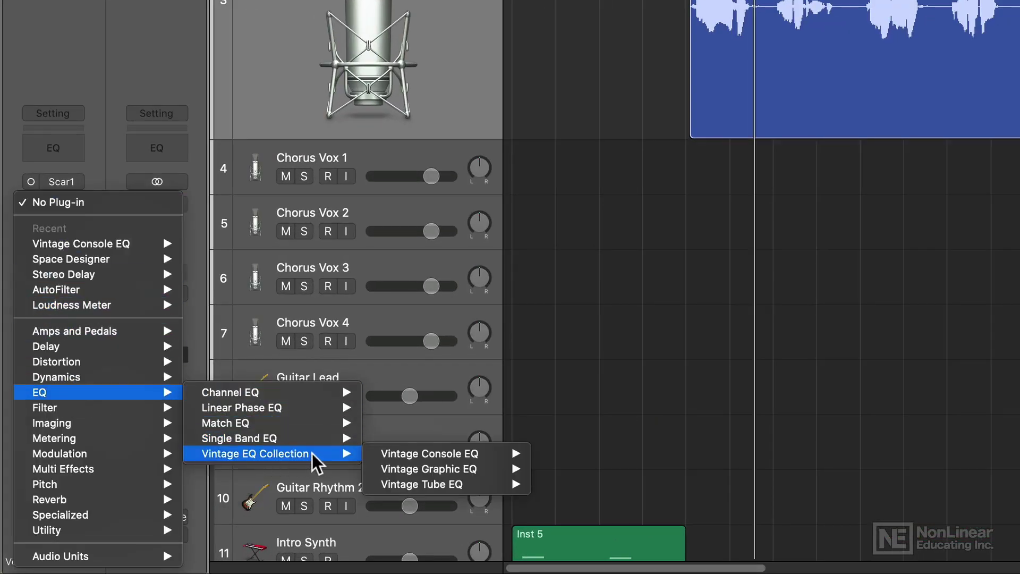
mouse_move(407, 461)
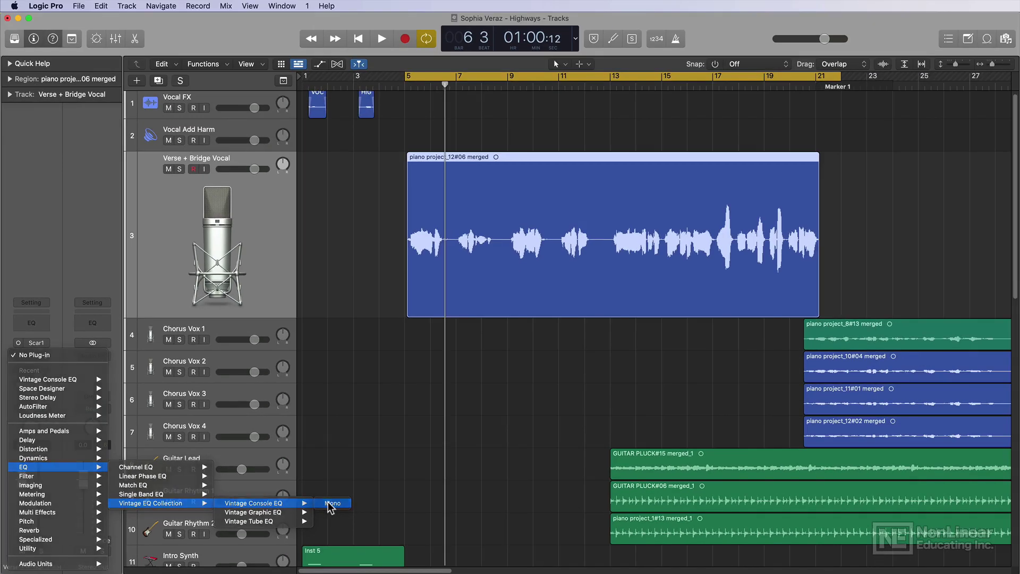
left_click(563, 453)
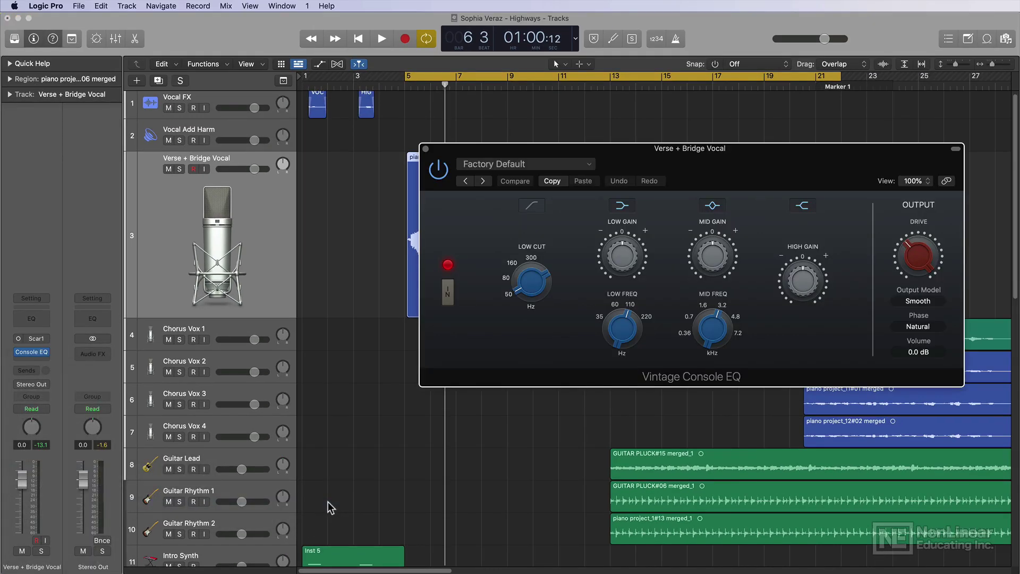
Drag the Vintage Console EQ window to the lower left, off the vocal region
left_click_drag(813, 163, 461, 281)
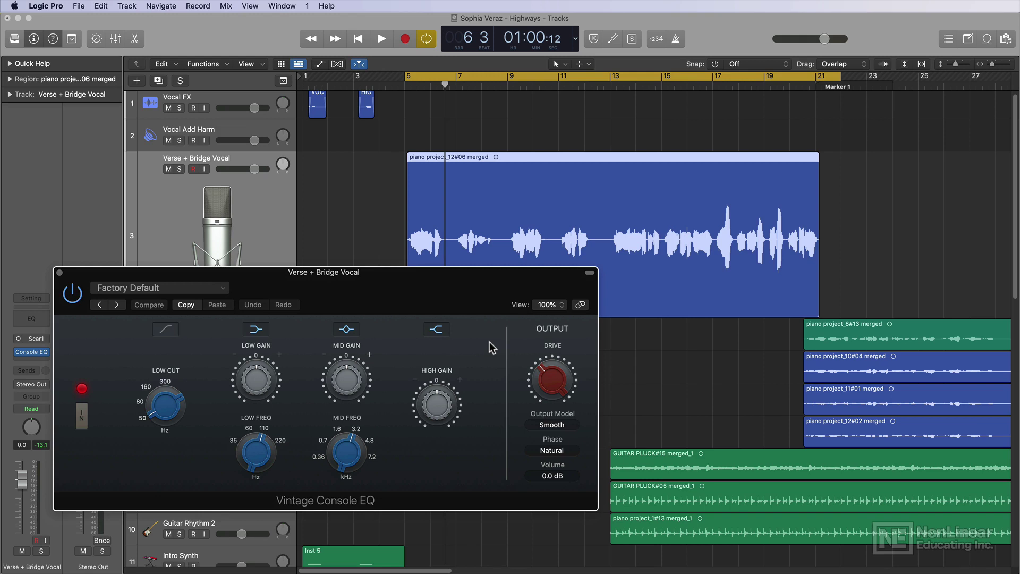
left_click_drag(436, 405, 437, 391)
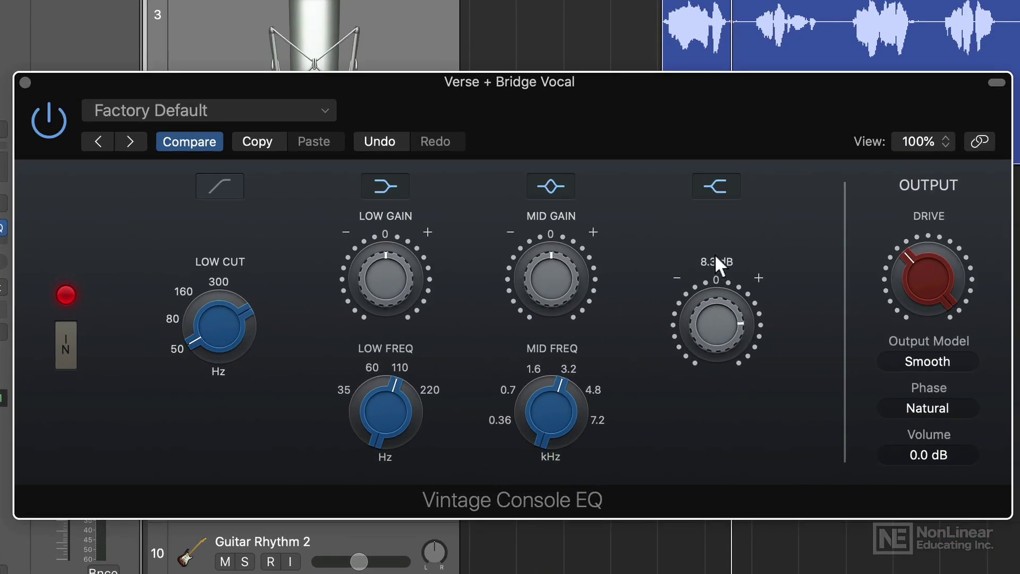
mouse_move(715, 253)
left_mouse_down()
mouse_move(712, 225)
mouse_move(712, 265)
left_mouse_up()
left_click(710, 308, "alt")
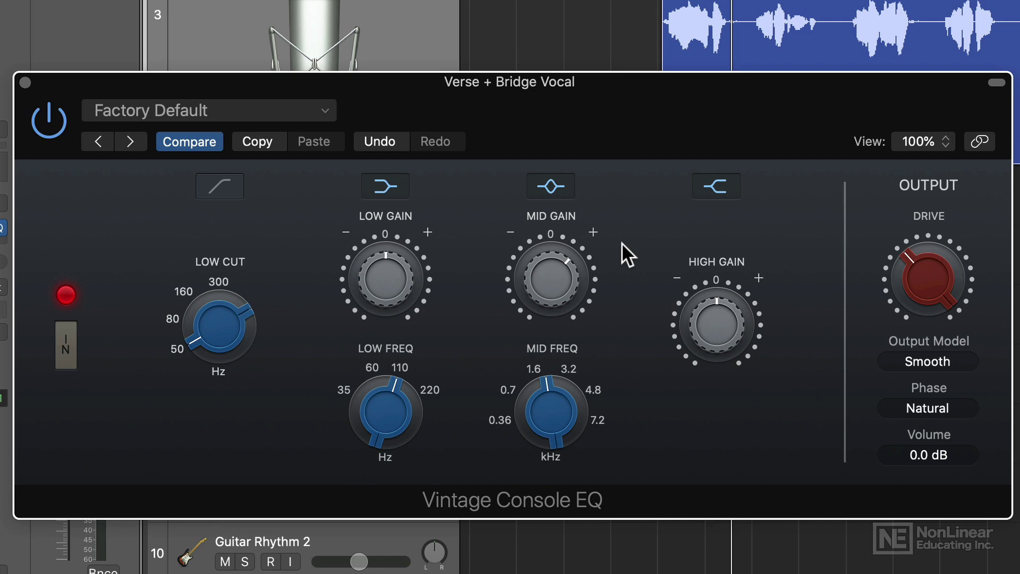
Raise Low Freq to about 113 Hz, audition a low boost, then reset Low Gain to 0 dB
left_click_drag(376, 425, 375, 397)
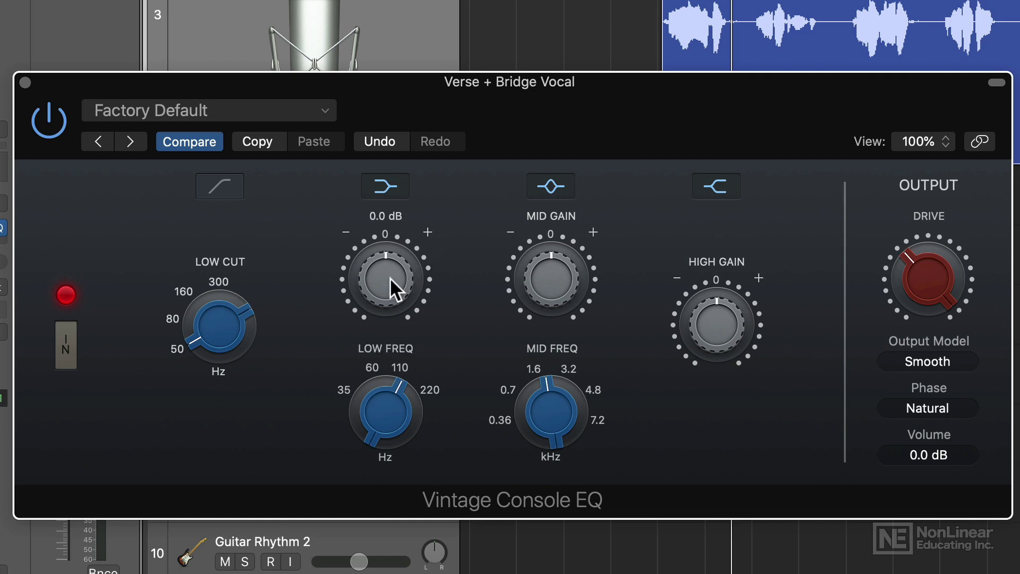
left_click_drag(390, 278, 402, 235)
left_click(386, 290, "alt")
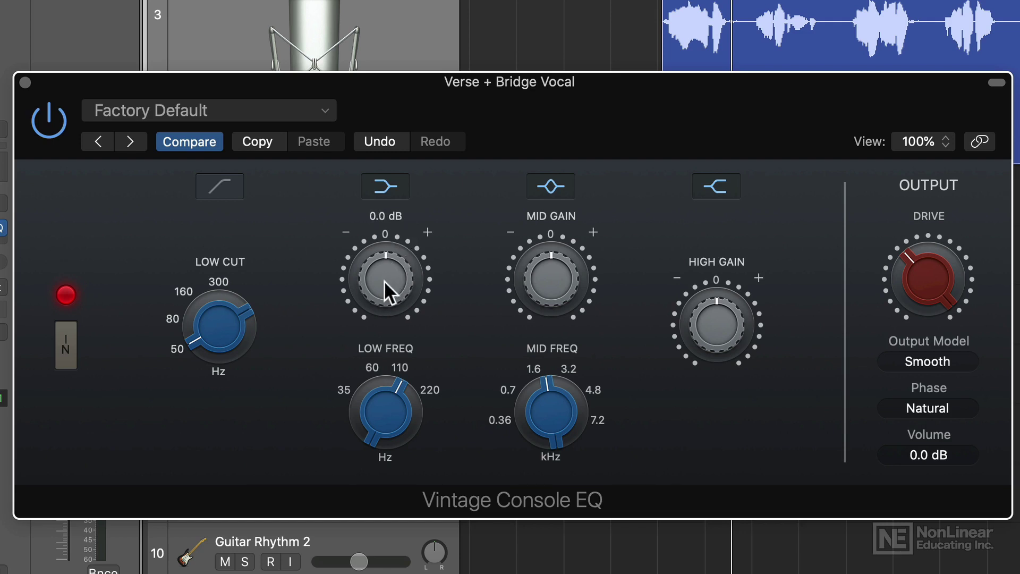
Switch on the low cut and set its frequency to about 56 Hz
left_click(236, 190)
left_click_drag(218, 344, 221, 232)
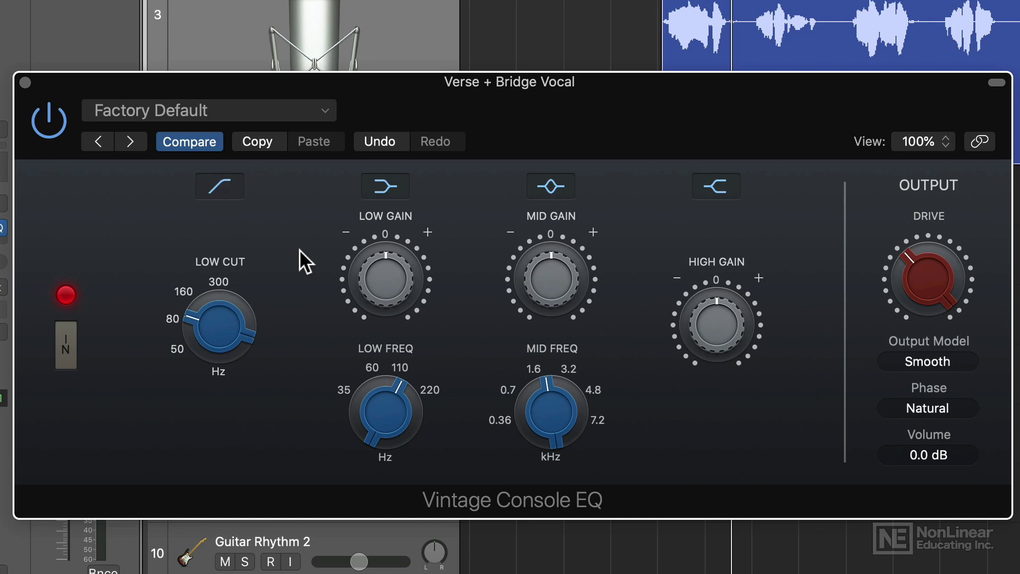
left_click_drag(250, 310, 232, 409)
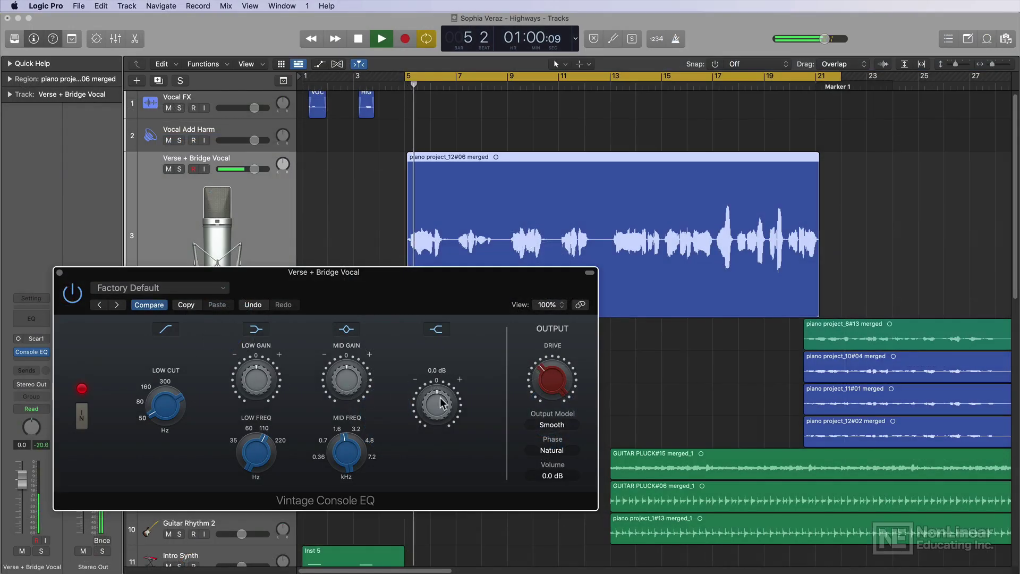
During playback, set high shelf to 4.7 dB, 2 kHz mids to 3.4 dB, boost lows, low cut 80 Hz
left_click_drag(440, 401, 439, 353)
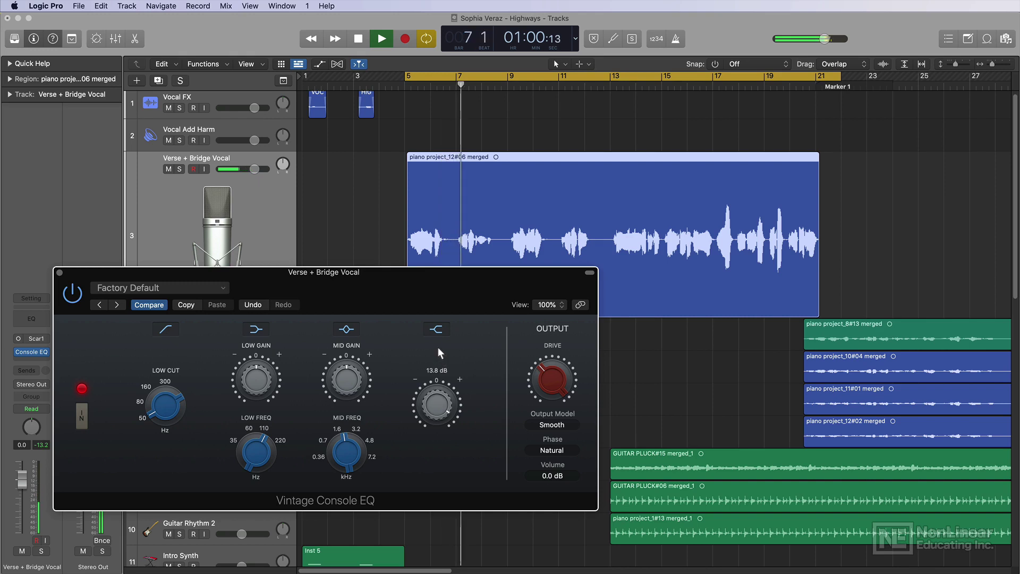
left_click_drag(440, 353, 431, 385)
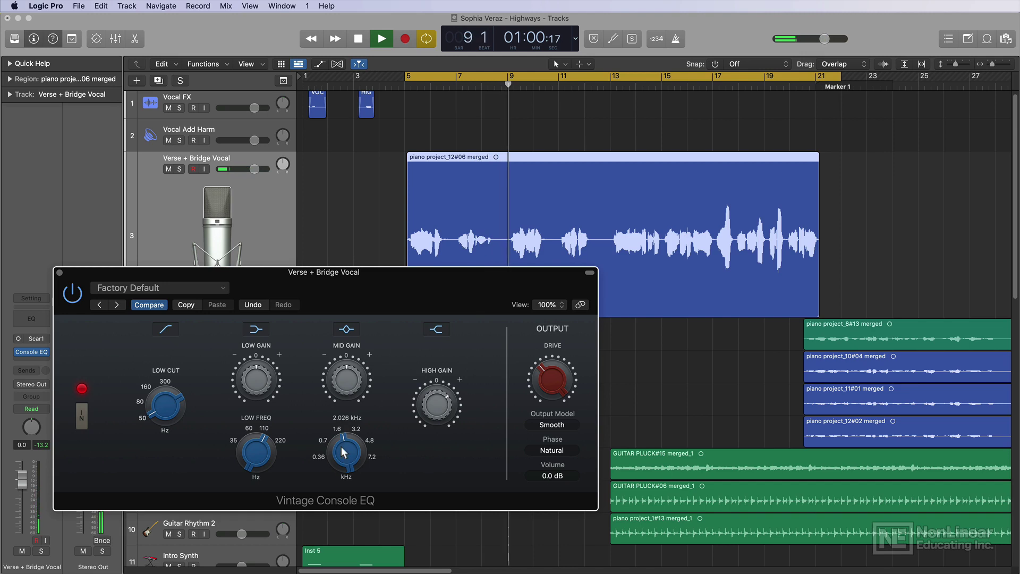
mouse_move(349, 372)
left_click_drag(349, 372, 353, 298)
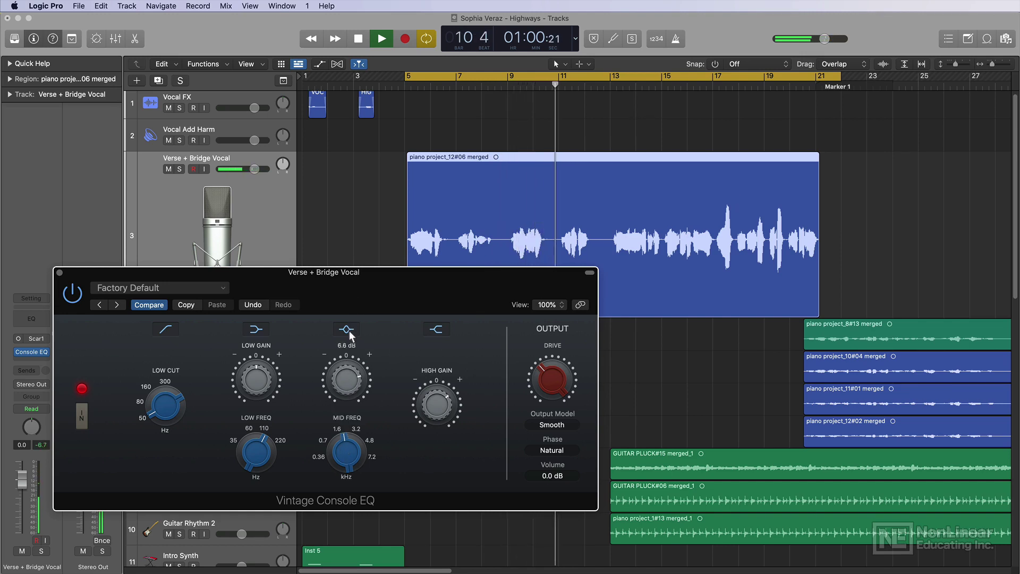
left_click_drag(351, 324, 349, 351)
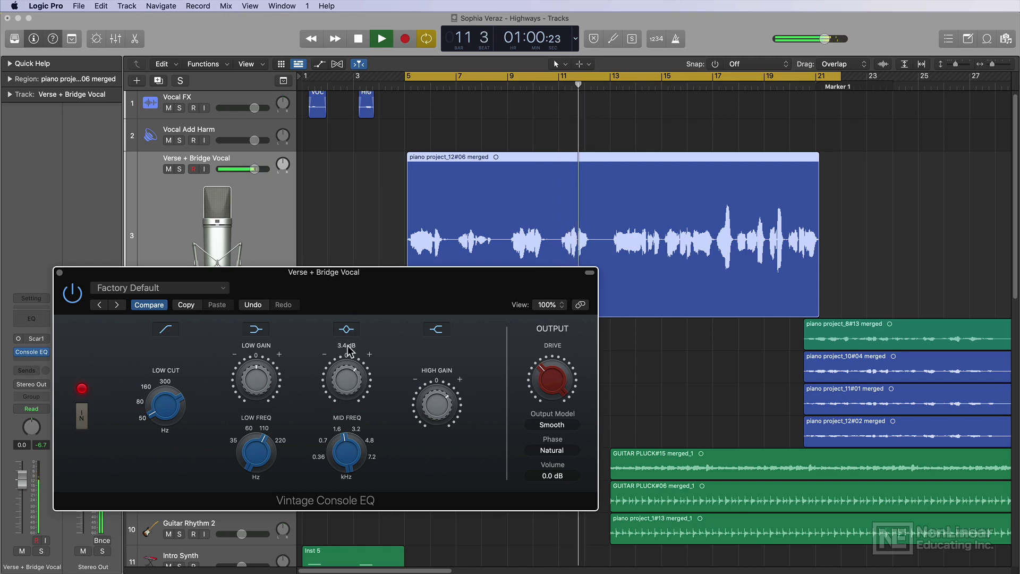
mouse_move(267, 396)
left_click_drag(267, 396, 256, 368)
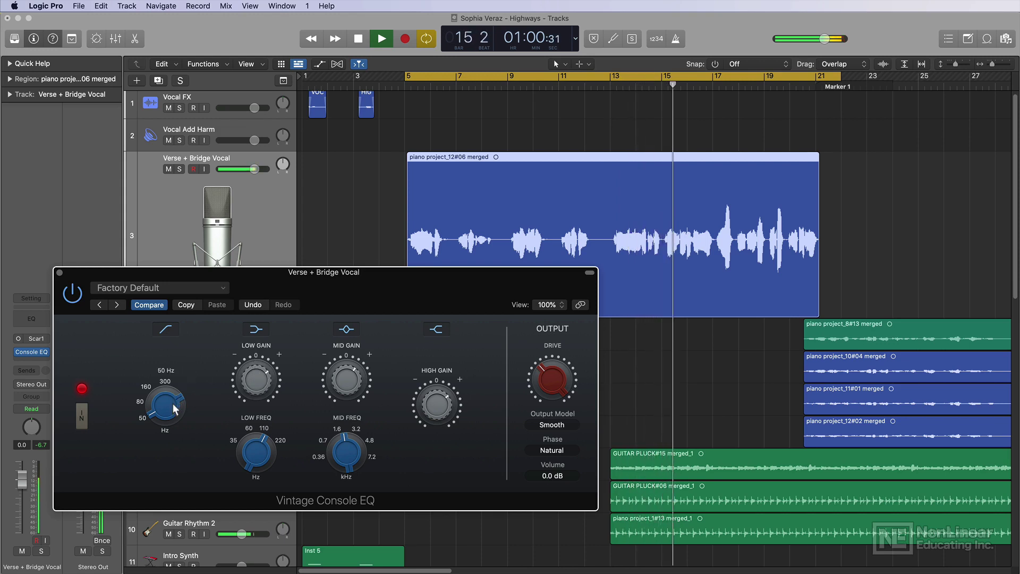
left_click_drag(178, 406, 175, 363)
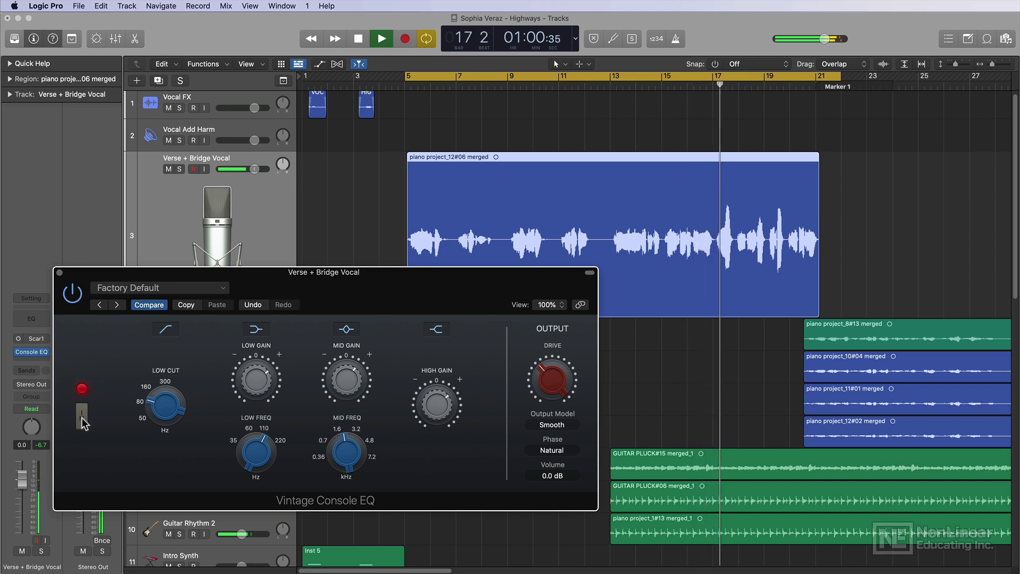
Bypass and re-enable the EQ to compare the dry vocal, then stop playback
left_click(82, 389)
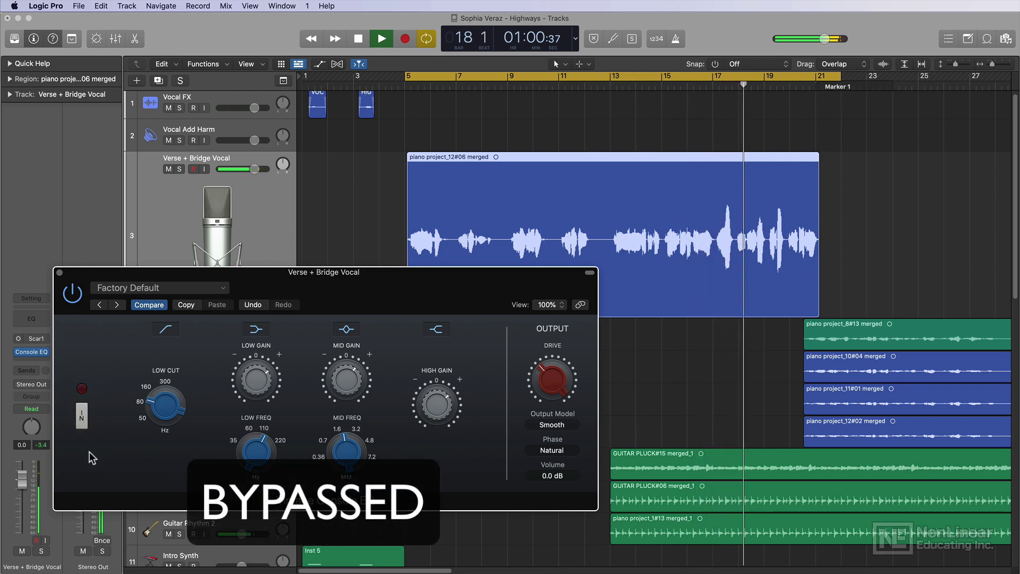
left_click(82, 423)
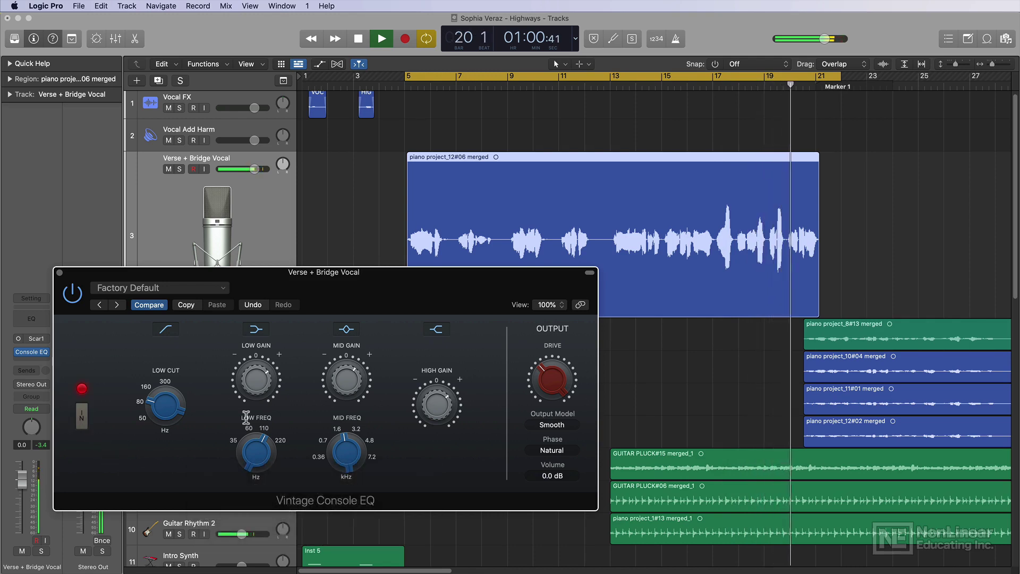
mouse_move(345, 393)
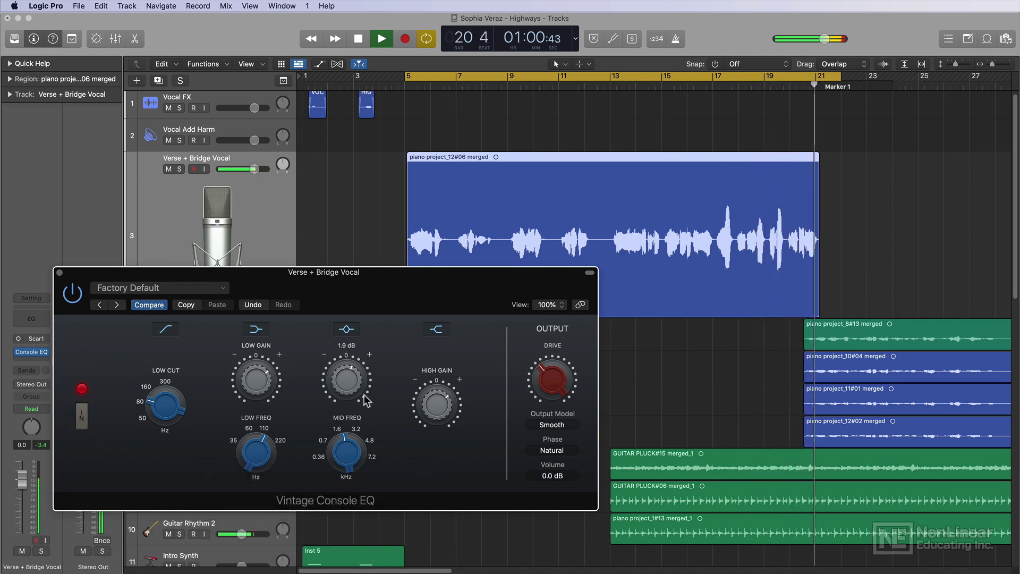
key("space")
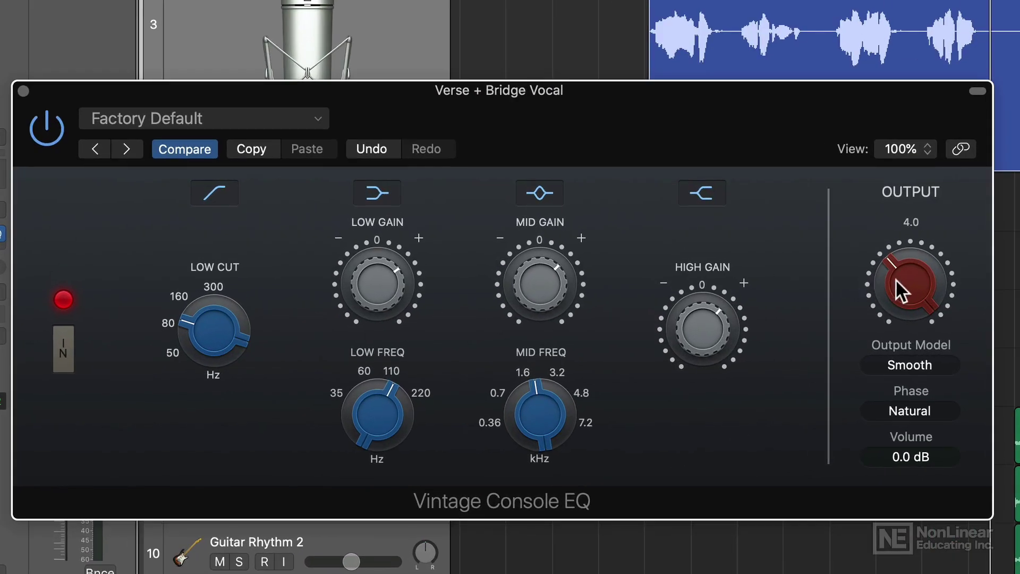
Sweep the Drive knob and audition the Silky output model
left_click_drag(549, 383, 544, 389)
left_click_drag(893, 297, 872, 307)
left_click(933, 363)
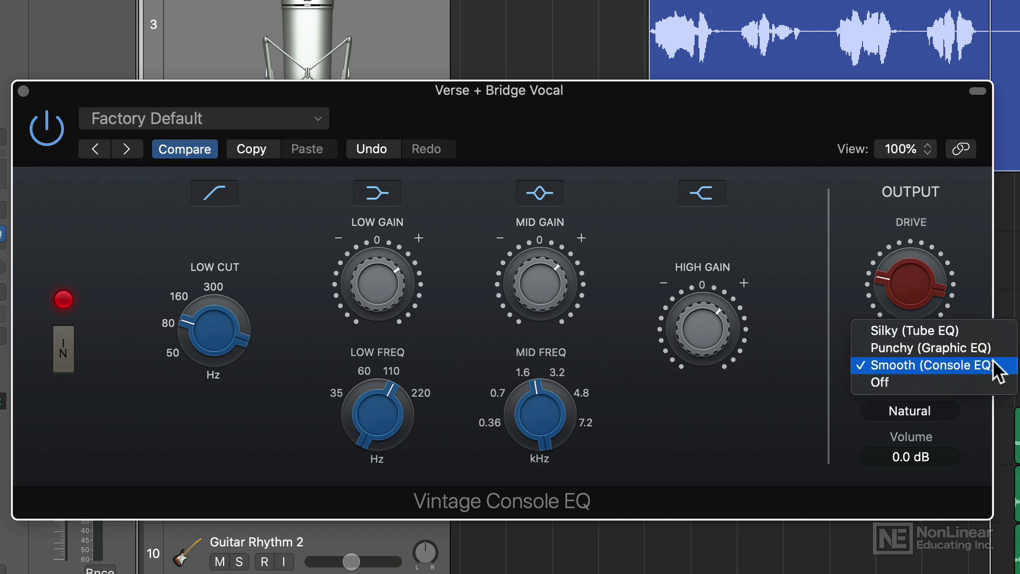
left_click(996, 331)
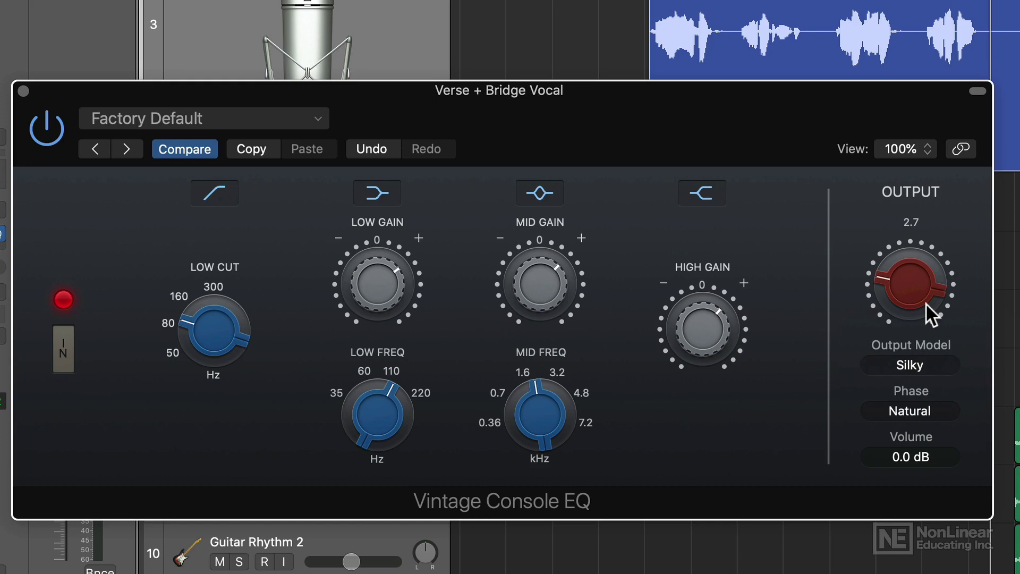
Set the output model back to Smooth
left_click(936, 360)
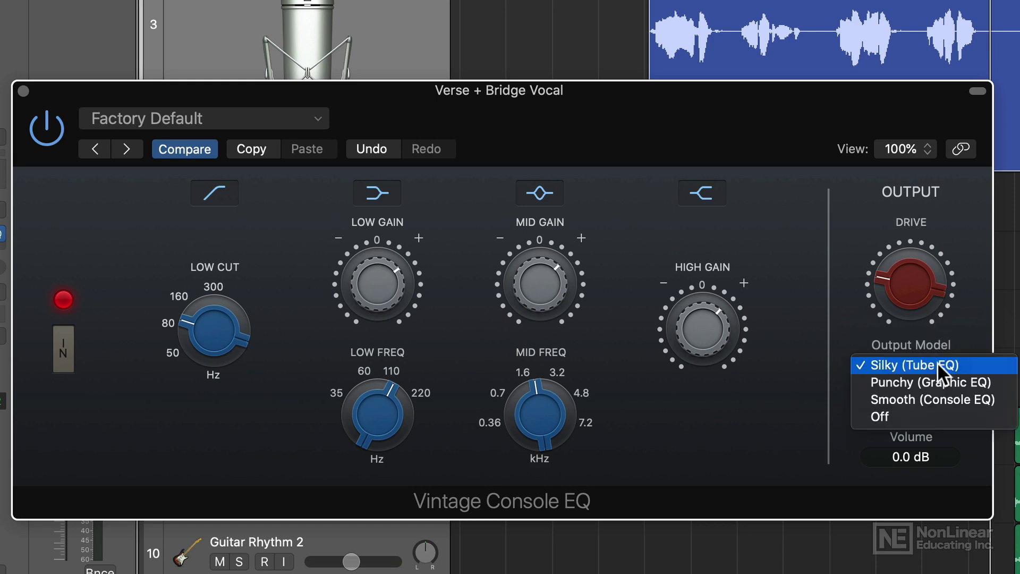
left_click(996, 399)
scroll(770, 383, "up", 10)
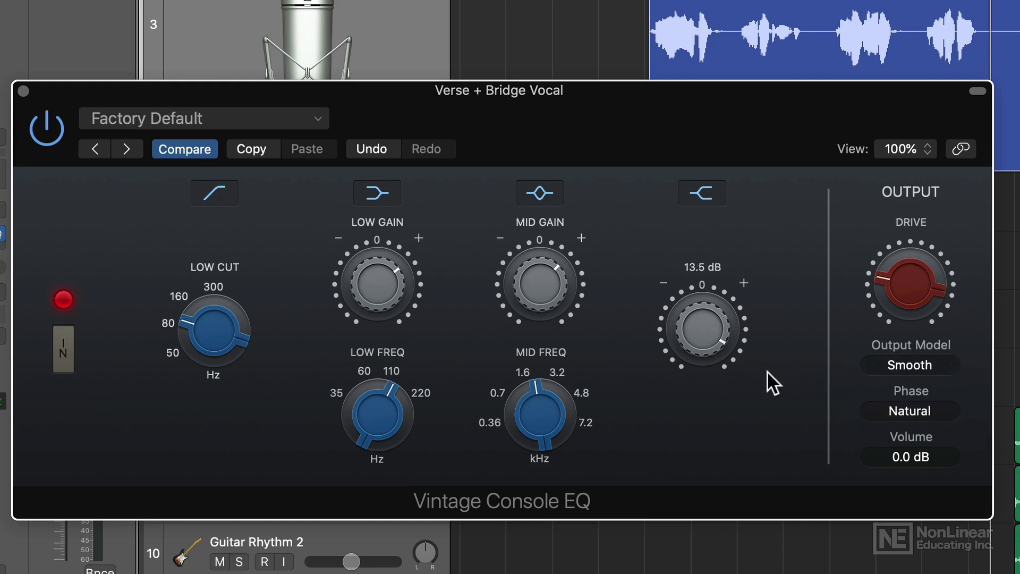
Adjust the drive (3.9, then 7.2) and pull high gain down to 5.4 dB
scroll(909, 324, "down", 2)
left_click_drag(904, 312, 865, 346)
left_click_drag(706, 333, 740, 419)
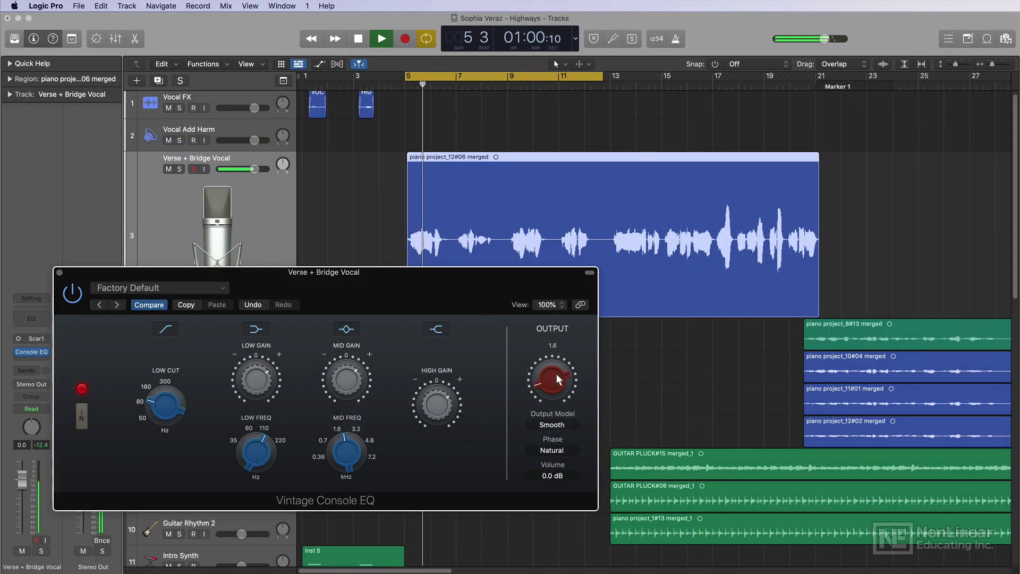
left_click_drag(553, 379, 529, 348)
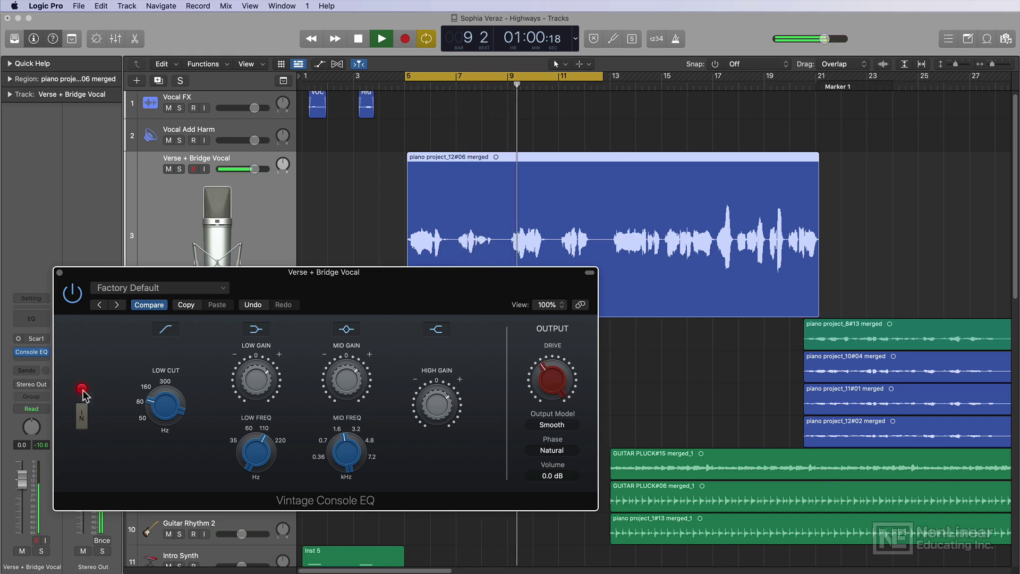
Switch the EQ out and back in to compare, then stop playback
left_click(81, 419)
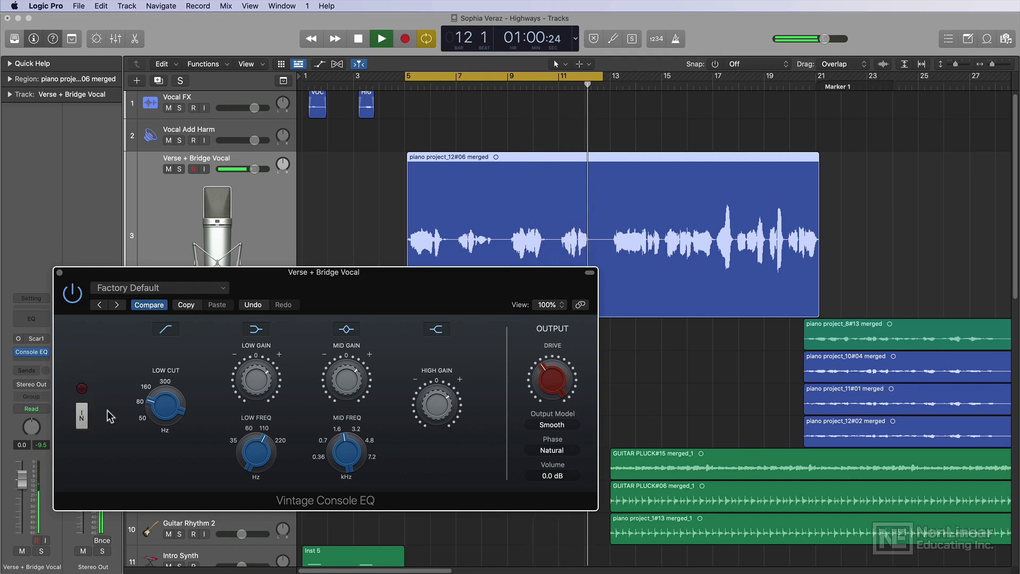
left_click(81, 420)
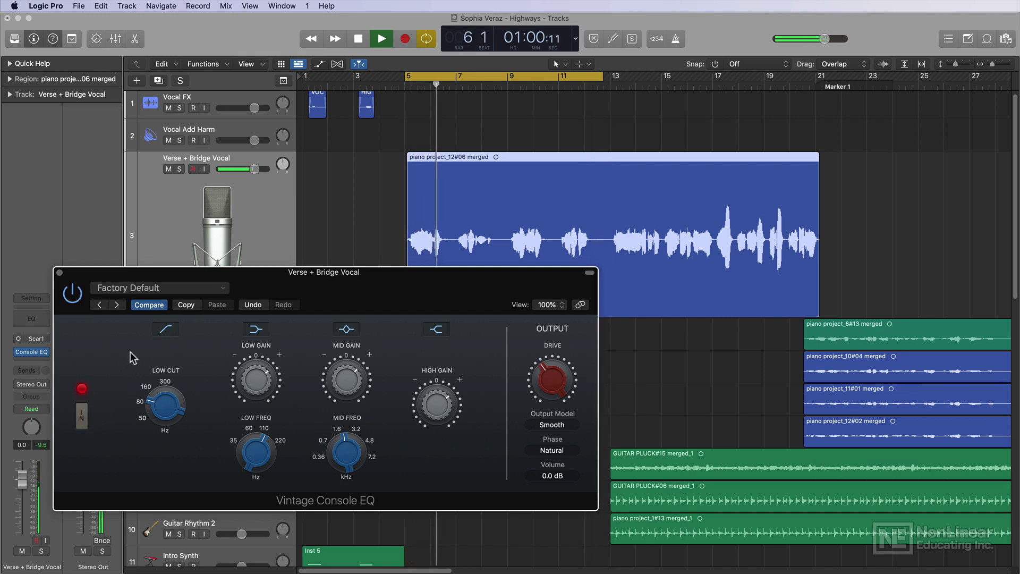
key("space")
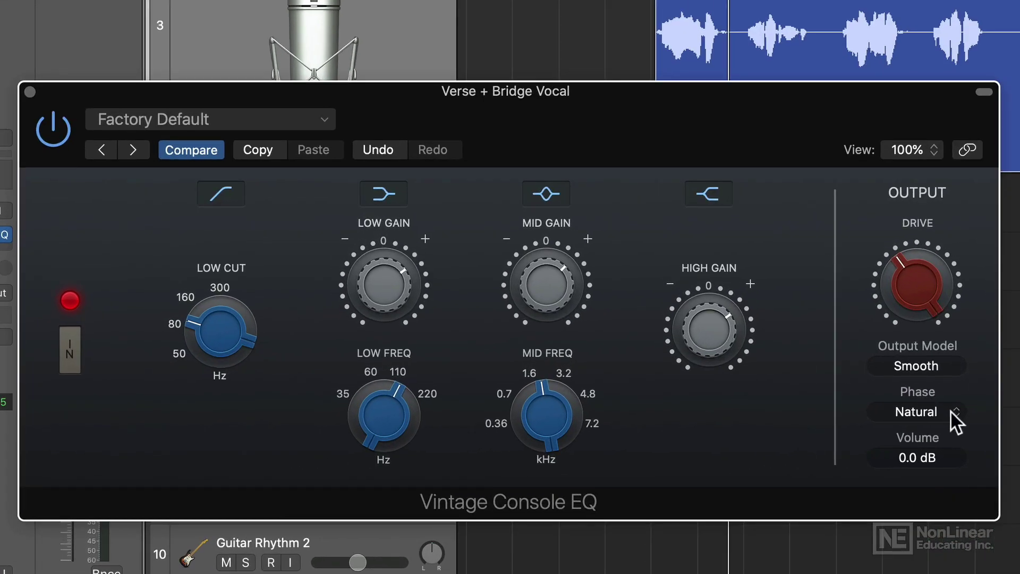
Show the Phase pop-up's Natural and Linear options in the Output section
left_click(572, 450)
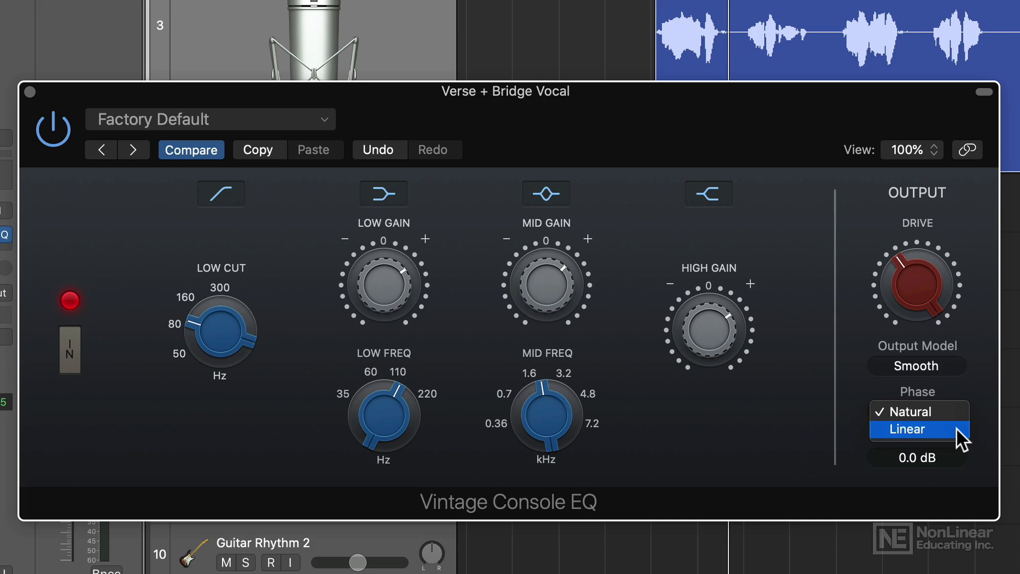
Keep Natural phase and set a cycle over the piano project_17#66 merged region, bars 41–57
key("Escape")
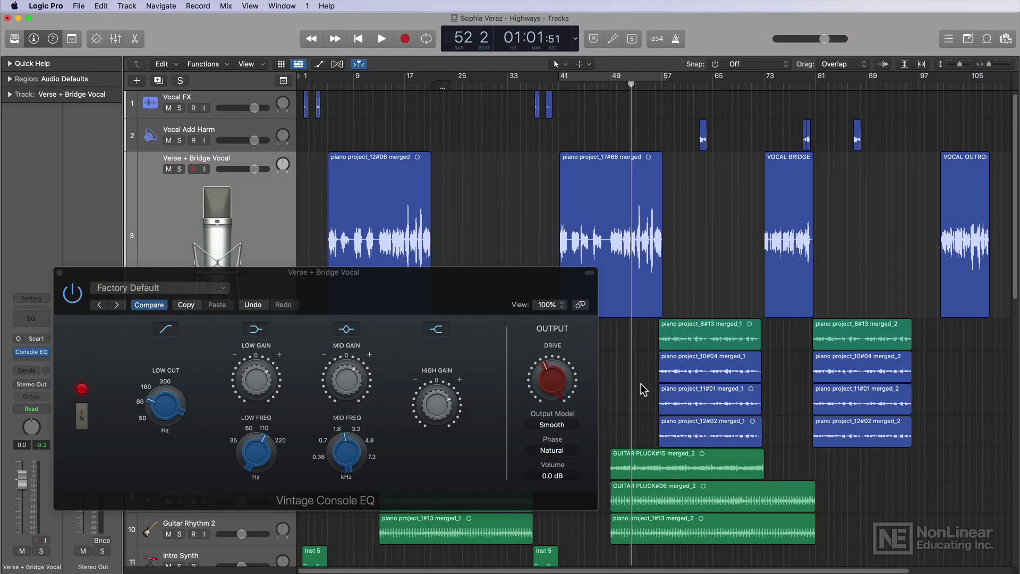
scroll(640, 383, "up", 5)
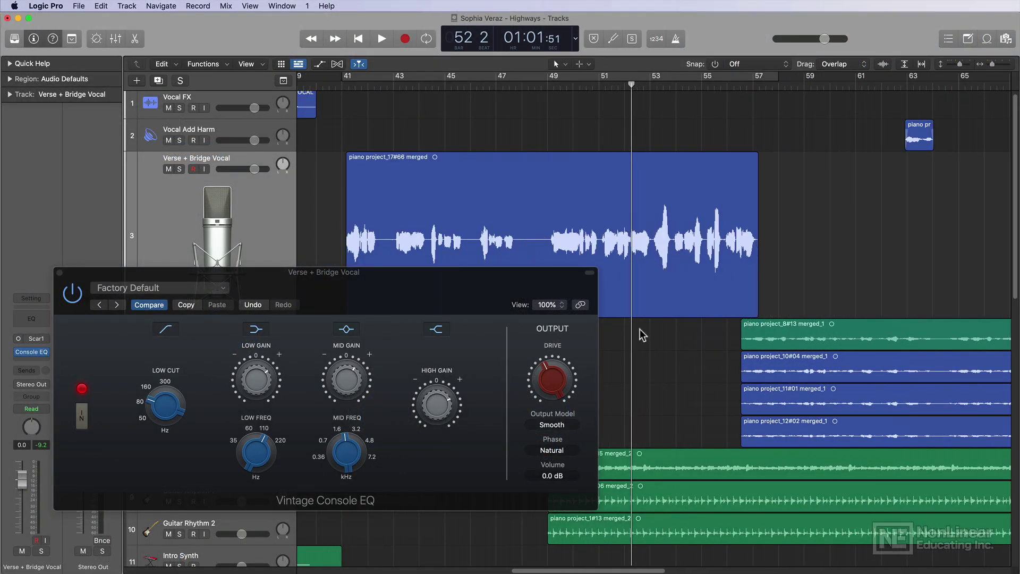
left_click(516, 215)
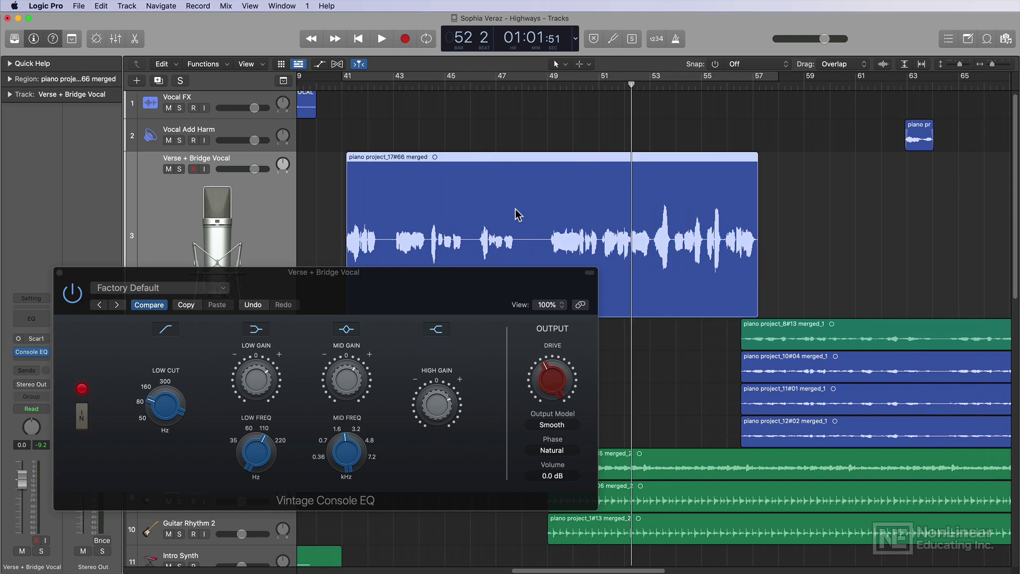
key("super+u")
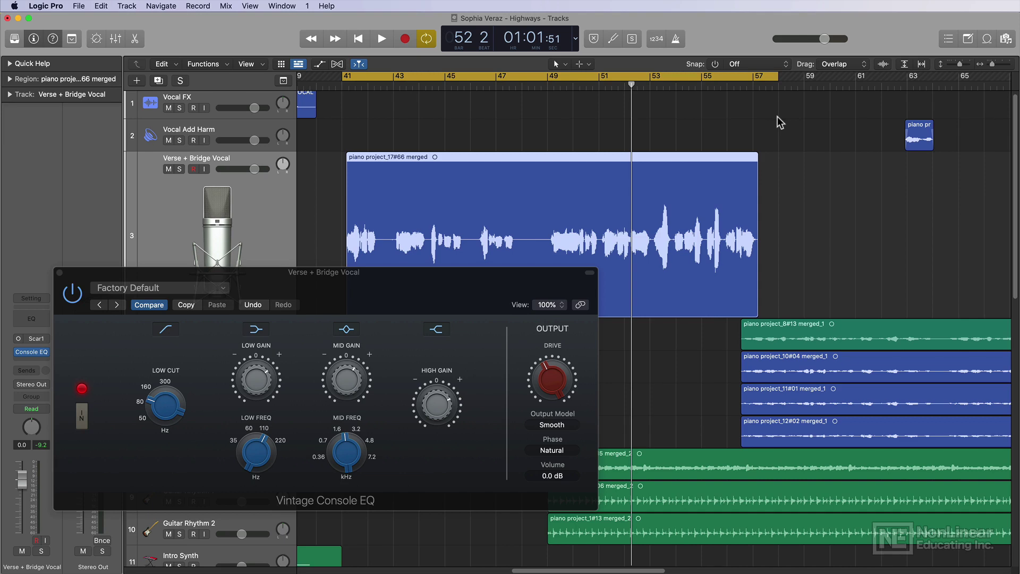
Play the loop from bar 41 and raise the EQ drive from 4.2 to 7.1
key("space")
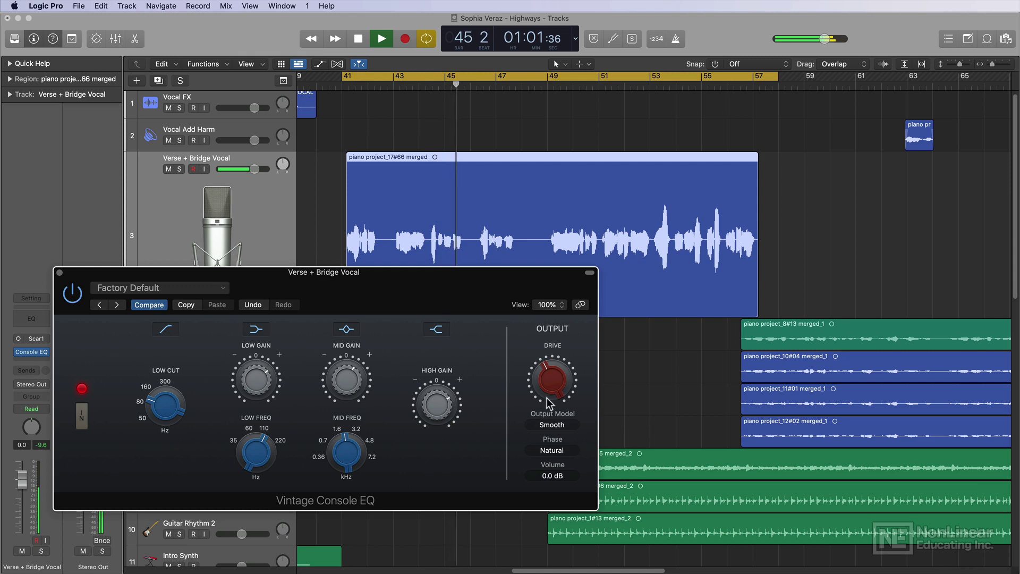
mouse_move(557, 393)
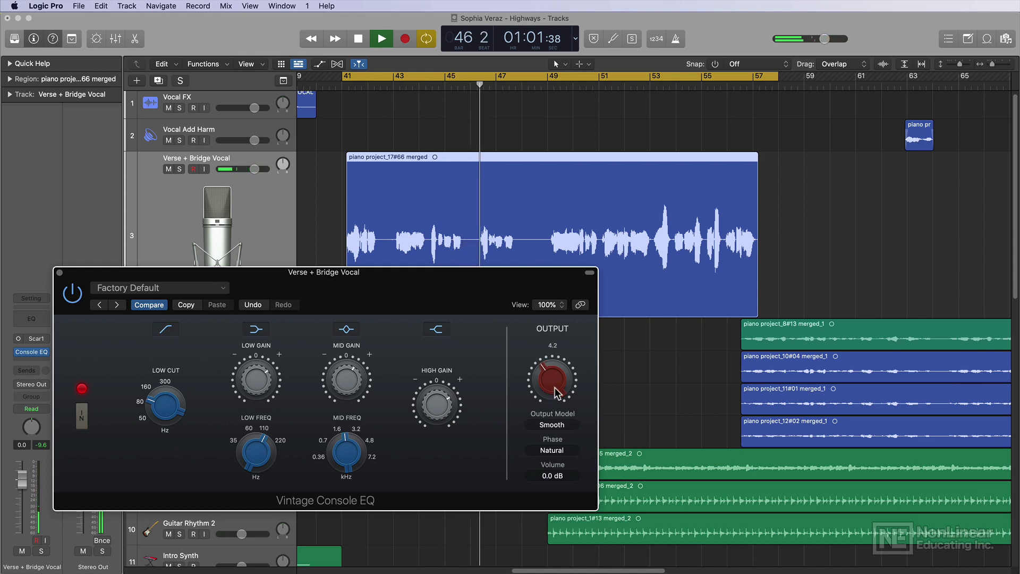
left_click_drag(556, 393, 552, 357)
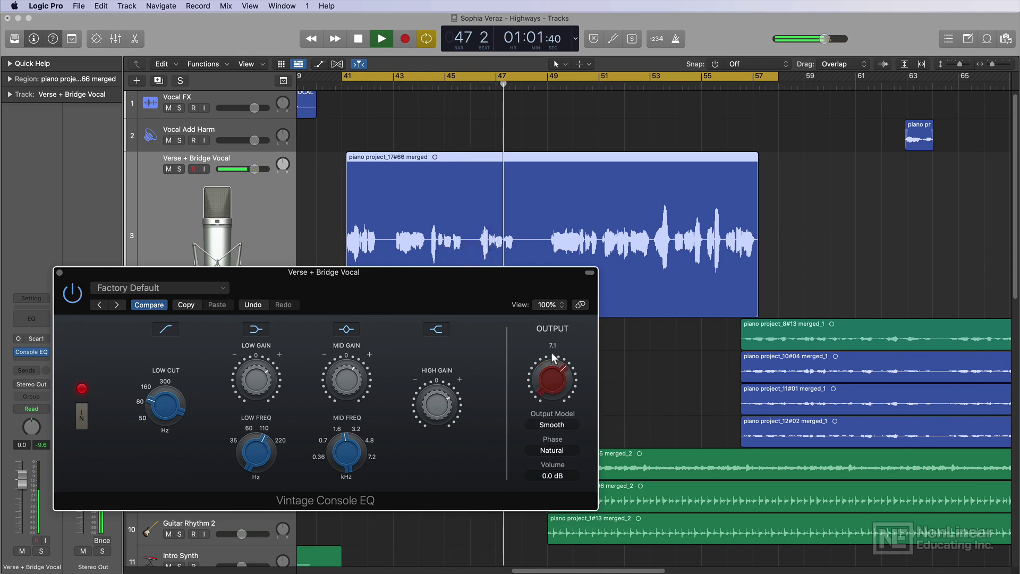